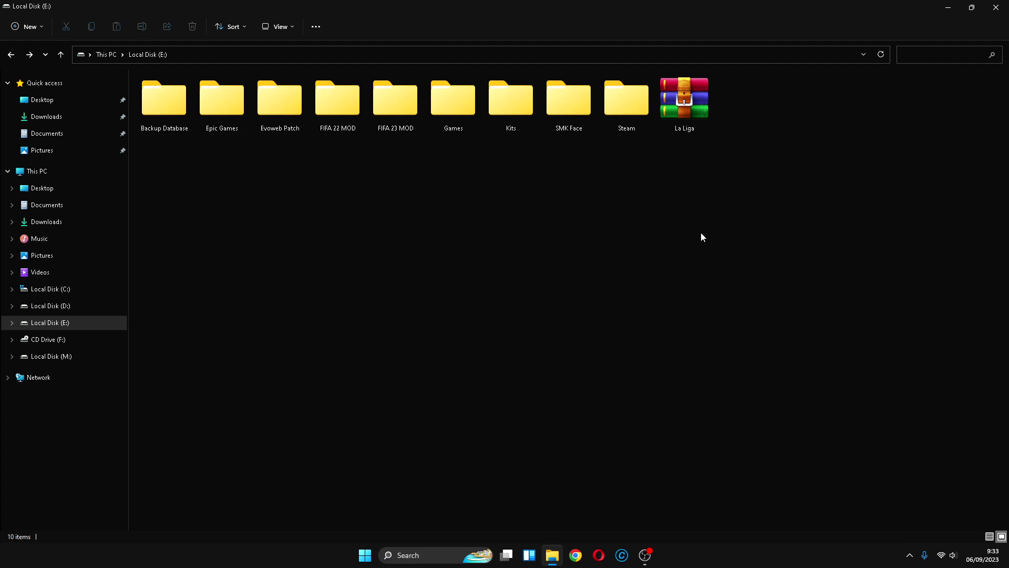
Extract the La Liga archive directly into Local Disk (E:).
{"action": "right_click", "coordinate": [682, 104]}
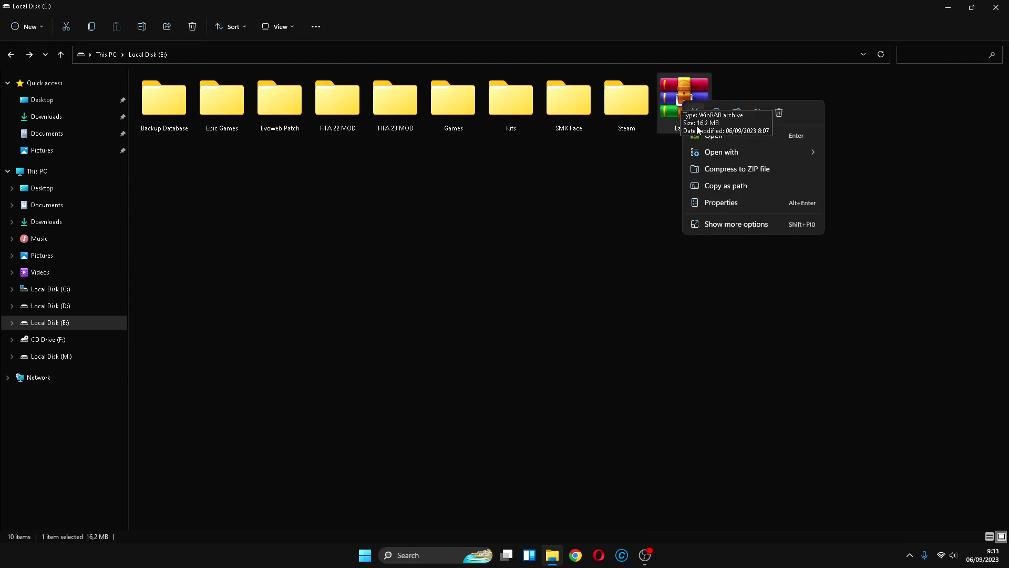
{"action": "left_click", "coordinate": [743, 225]}
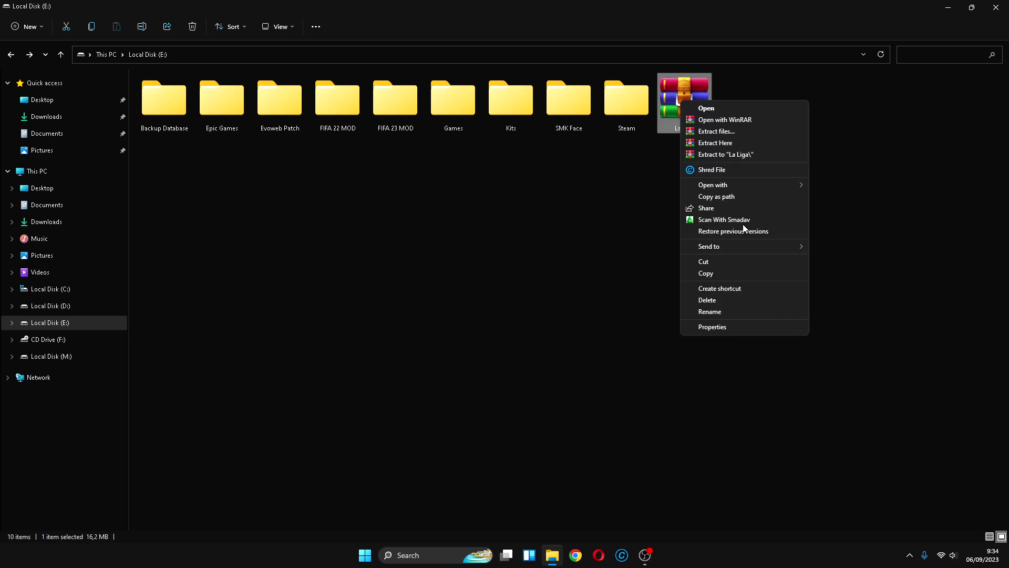
{"action": "left_click", "coordinate": [757, 146]}
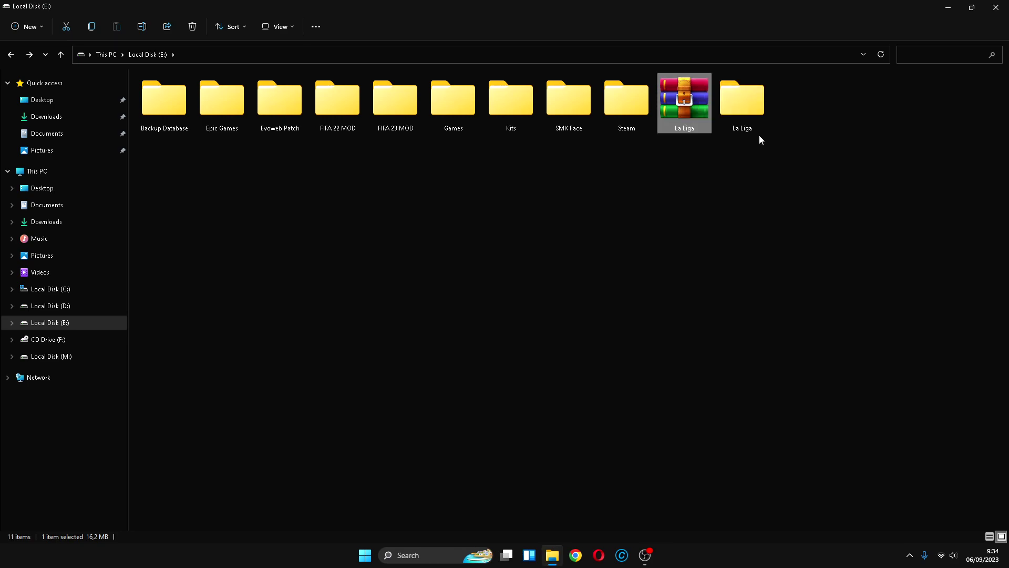
Look inside the extracted La Liga folder, then return to Local Disk (E:) and cut that folder.
{"action": "double_click", "coordinate": [740, 103]}
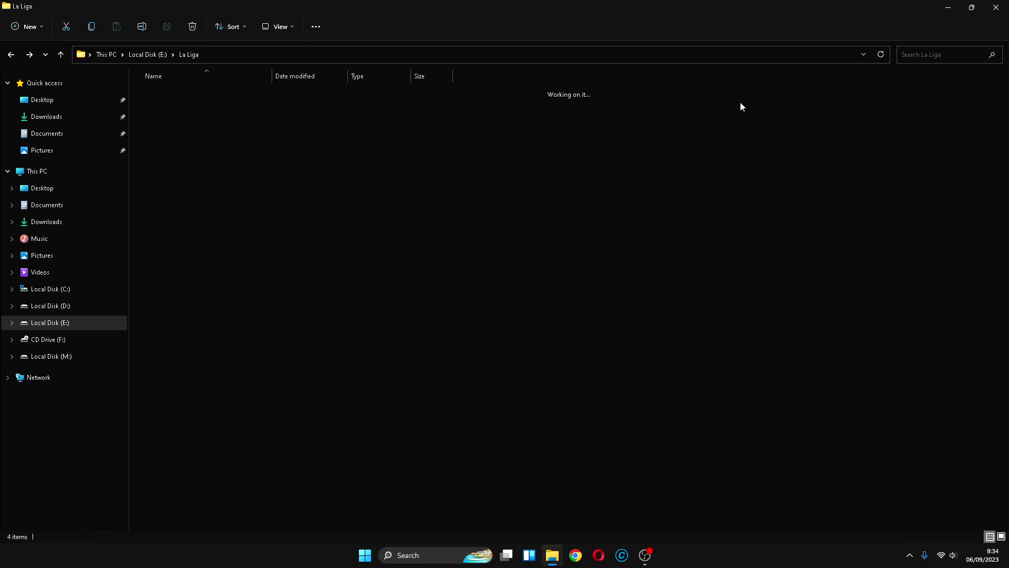
{"action": "left_click", "coordinate": [11, 54]}
{"action": "right_click", "coordinate": [566, 99]}
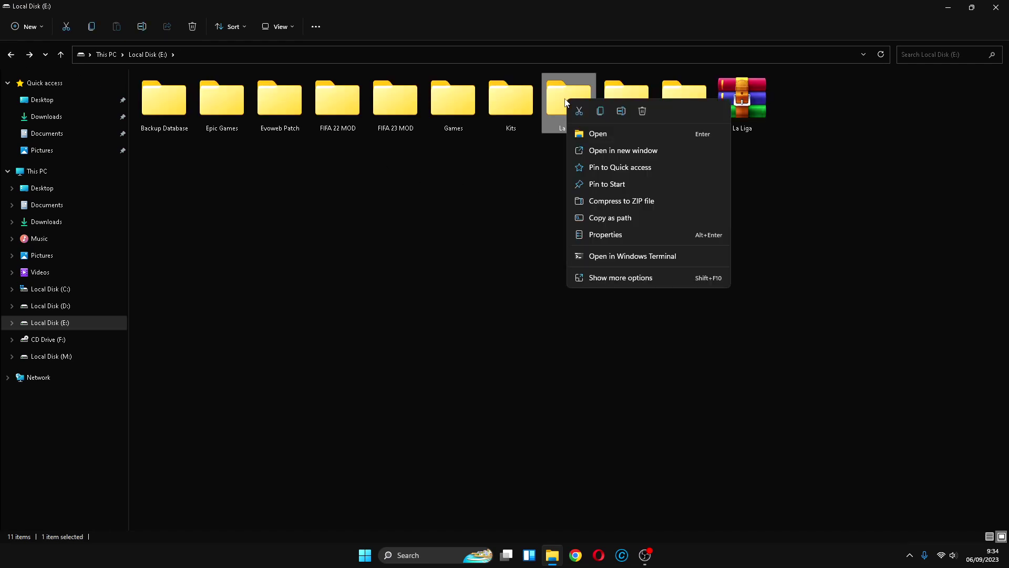
{"action": "left_click", "coordinate": [579, 110]}
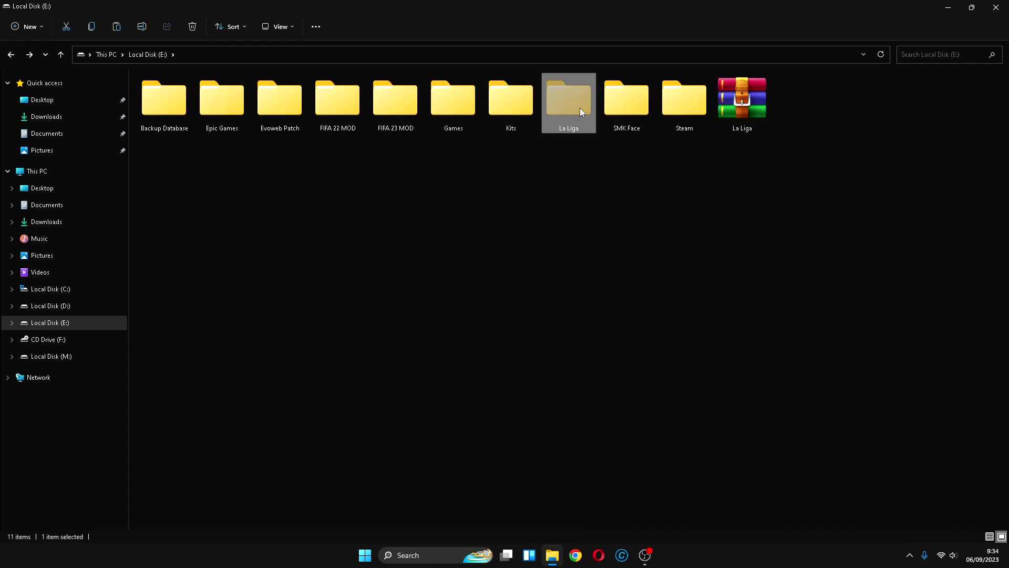
Open the SP Football Life 2023 installation folder from its desktop shortcut in a maximized window.
{"action": "left_click", "coordinate": [951, 10]}
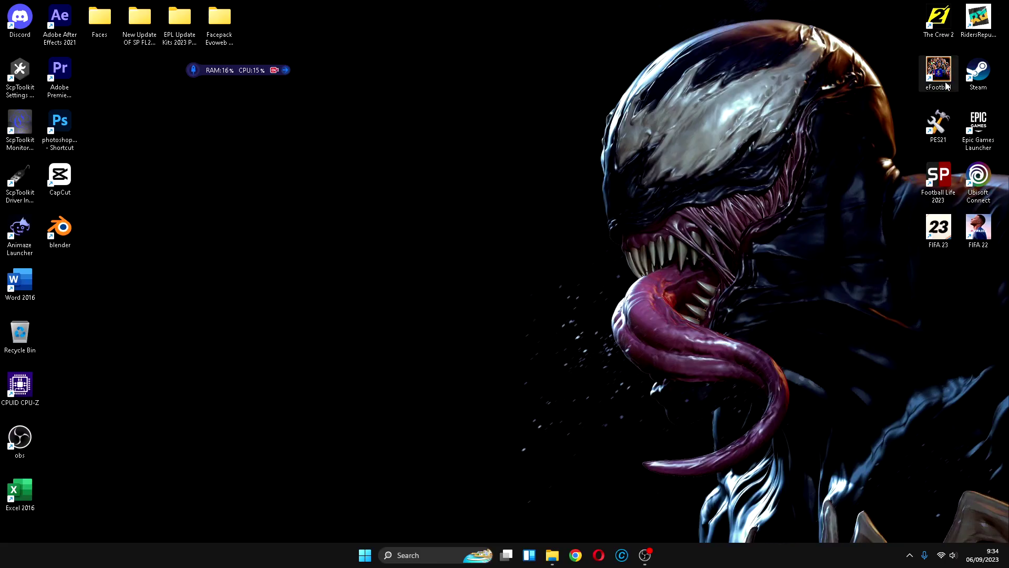
{"action": "right_click", "coordinate": [939, 176]}
{"action": "left_click", "coordinate": [841, 237]}
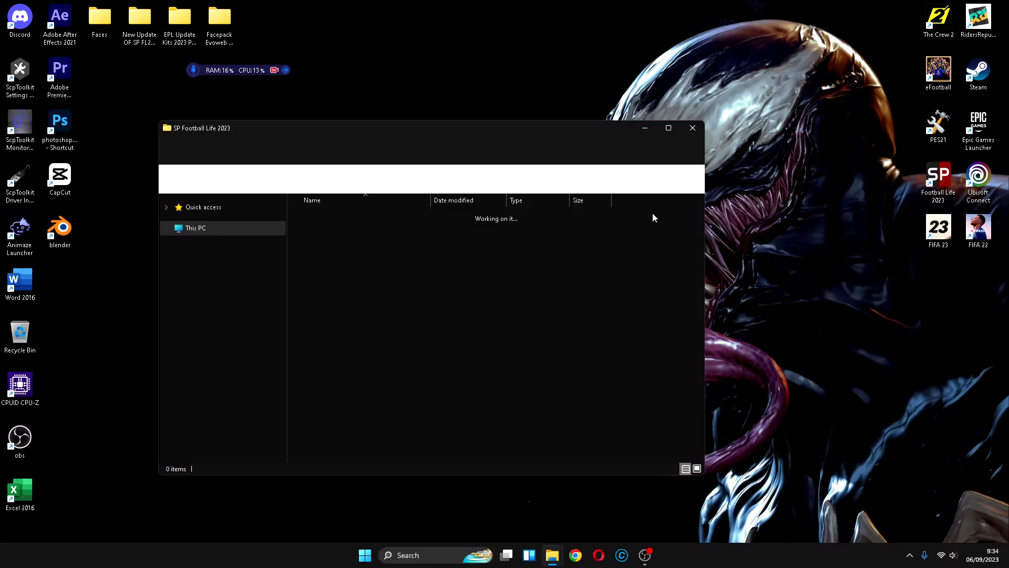
{"action": "double_click", "coordinate": [620, 129]}
{"action": "left_click", "coordinate": [746, 150]}
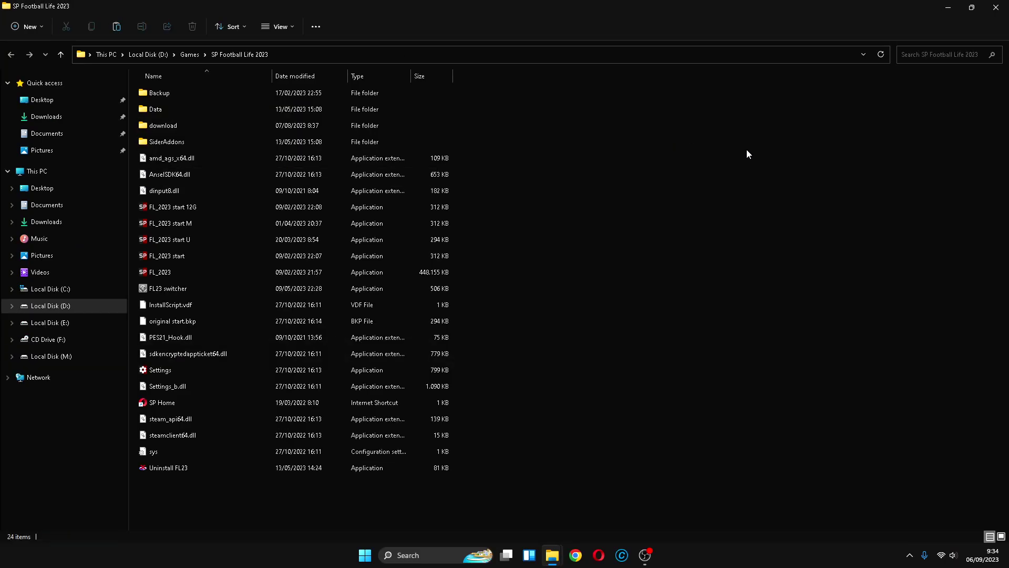
Go to the Spain folder within SiderAddons, content, scoreboards.
{"action": "double_click", "coordinate": [185, 143]}
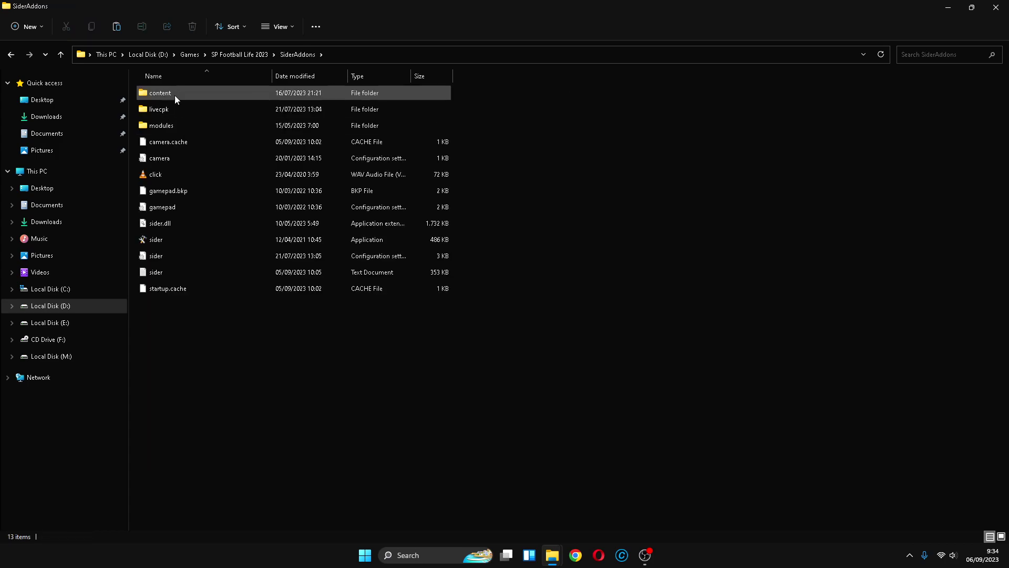
{"action": "double_click", "coordinate": [175, 94]}
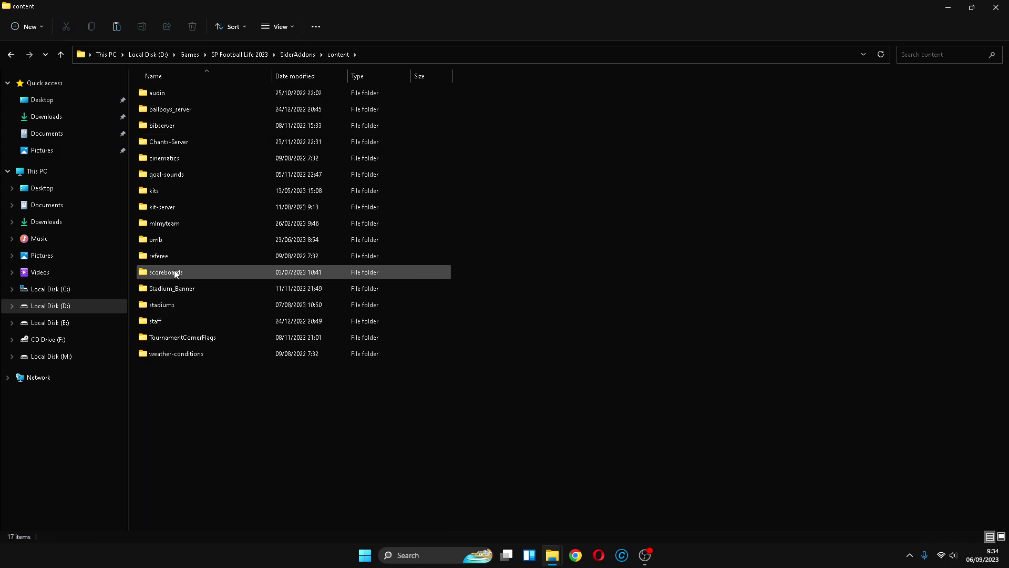
{"action": "double_click", "coordinate": [168, 272]}
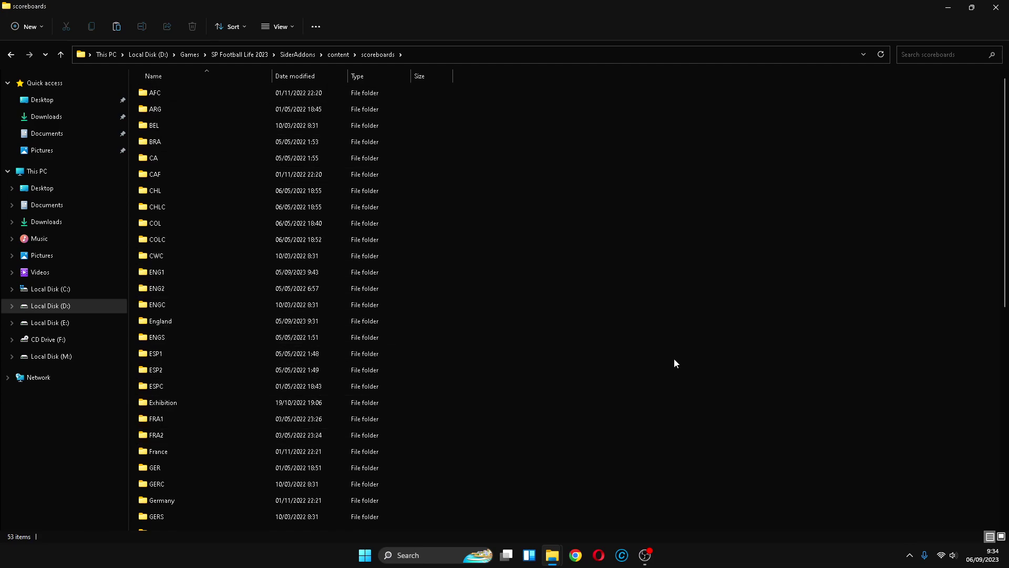
{"action": "left_click_drag", "start_coordinate": [1005, 213], "coordinate": [1007, 385]}
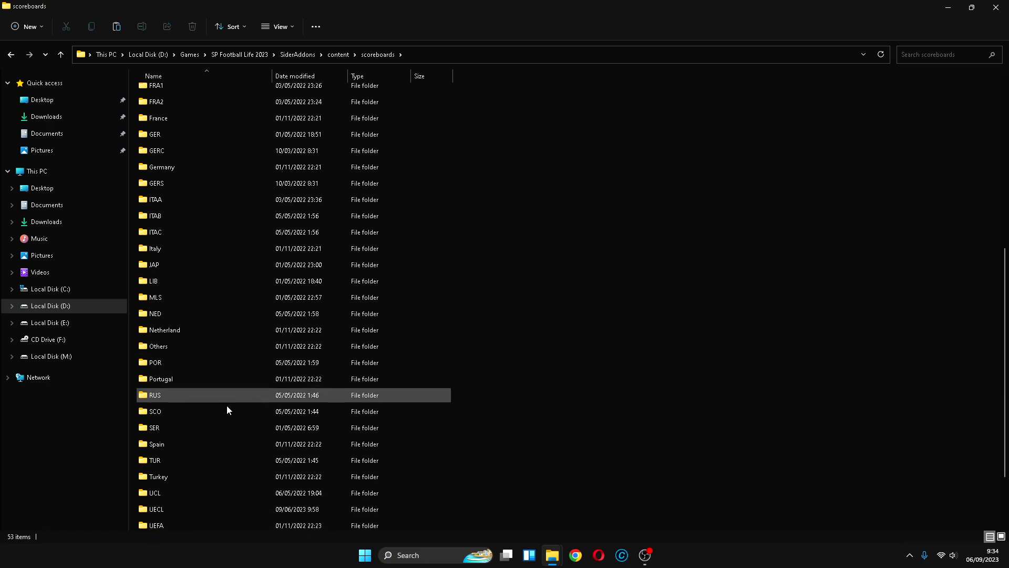
{"action": "double_click", "coordinate": [163, 444]}
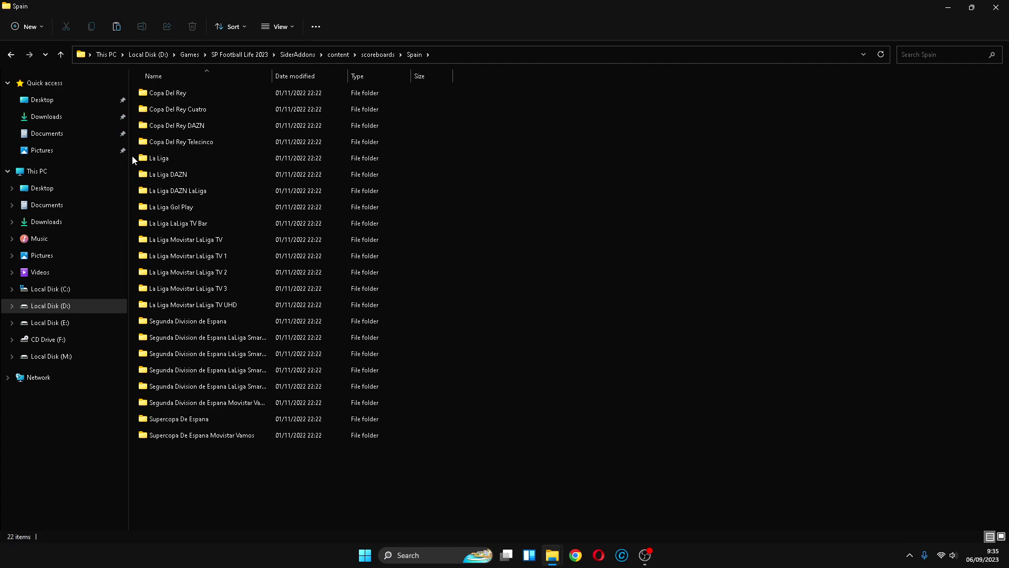
Permanently delete all folders whose names begin with La Liga, from La Liga through La Liga Movistar LaLiga TV UHD.
{"action": "left_click_drag", "start_coordinate": [133, 159], "coordinate": [169, 161]}
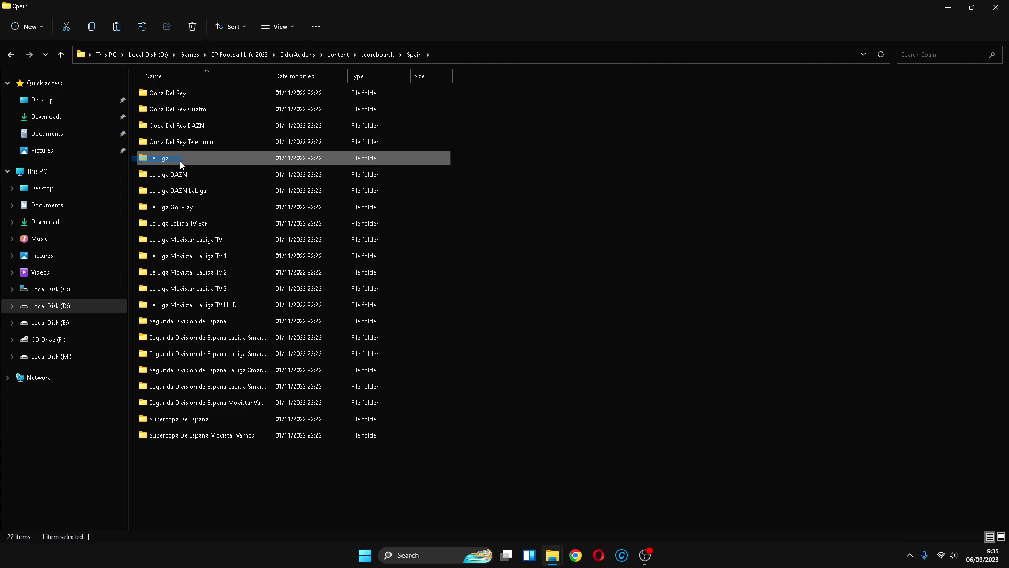
{"action": "left_click_drag", "start_coordinate": [180, 162], "coordinate": [273, 307]}
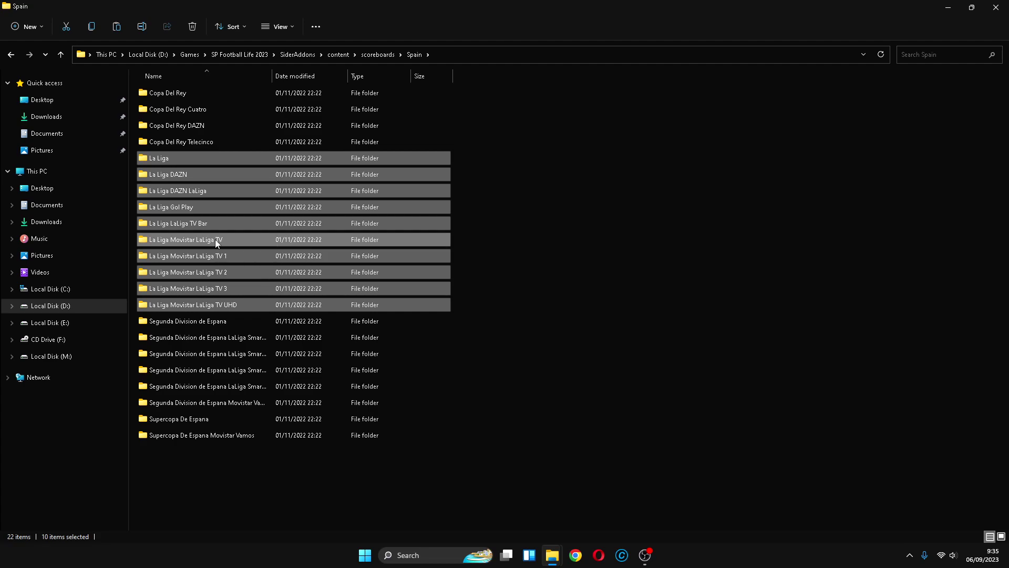
{"action": "key", "text": "shift+Delete"}
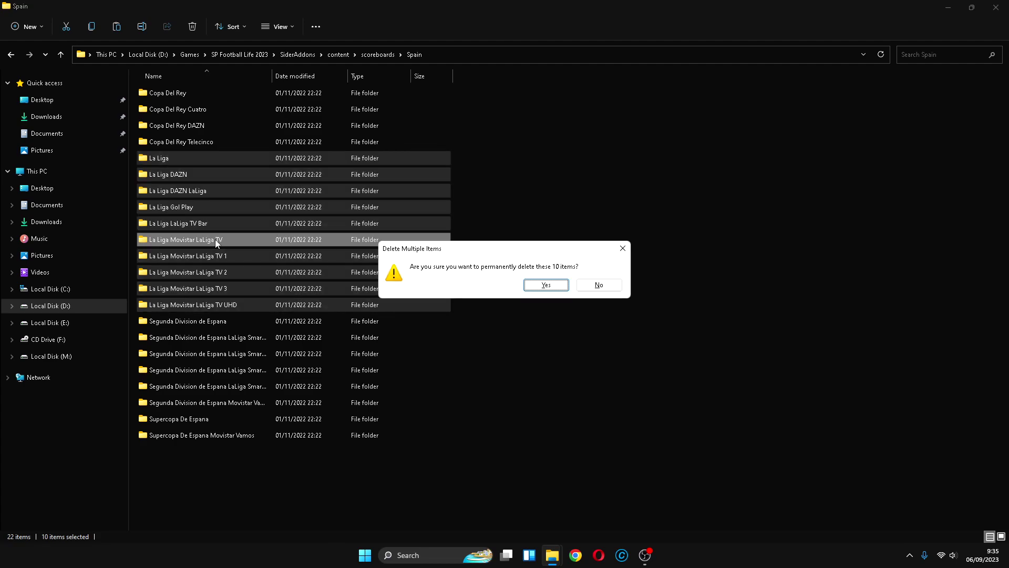
{"action": "key", "text": "Return"}
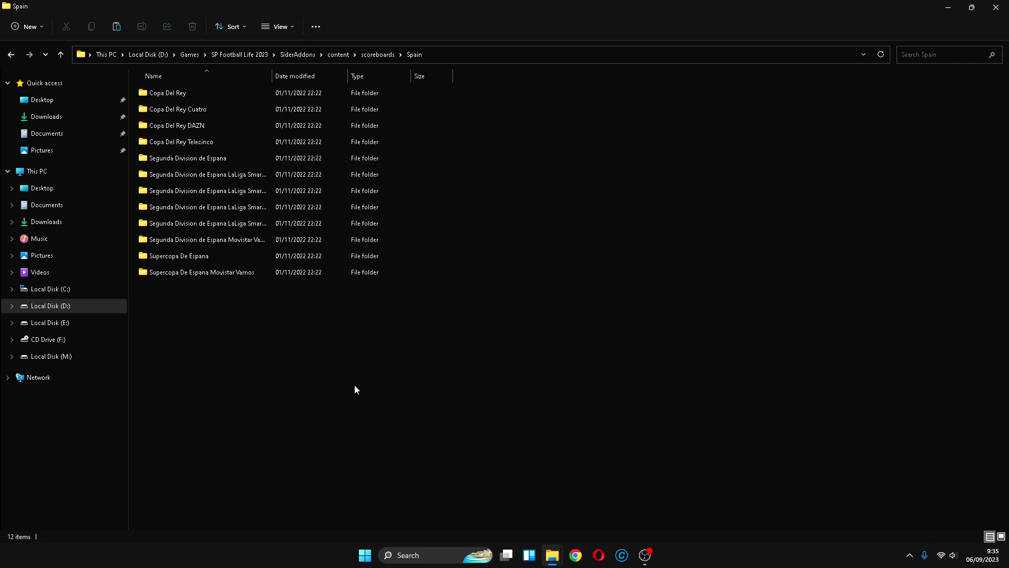
Paste the cut La Liga folder into the Spain folder and rename it La Liga EA Sports.
{"action": "key", "text": "ctrl+v"}
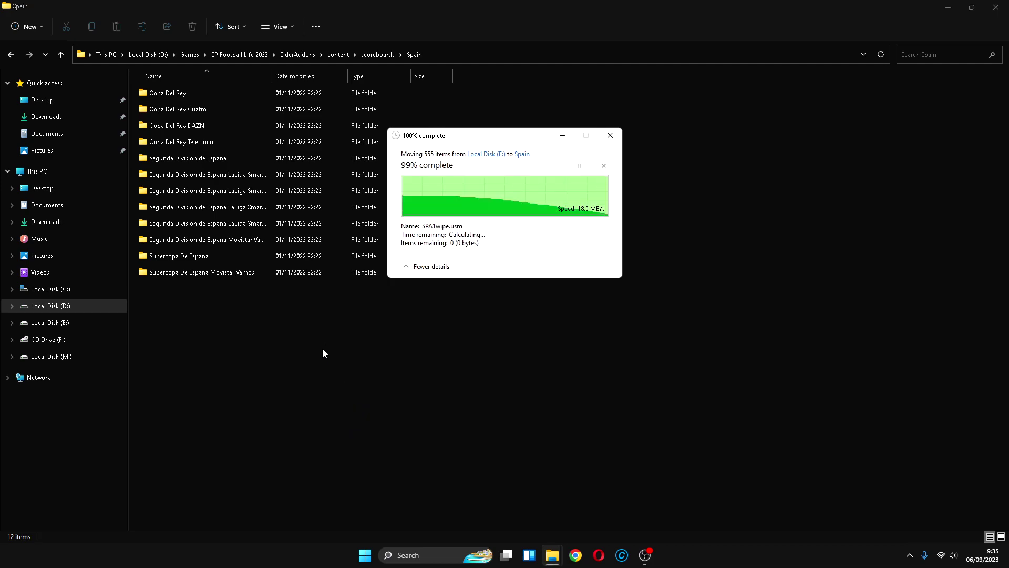
{"action": "key", "text": "F2"}
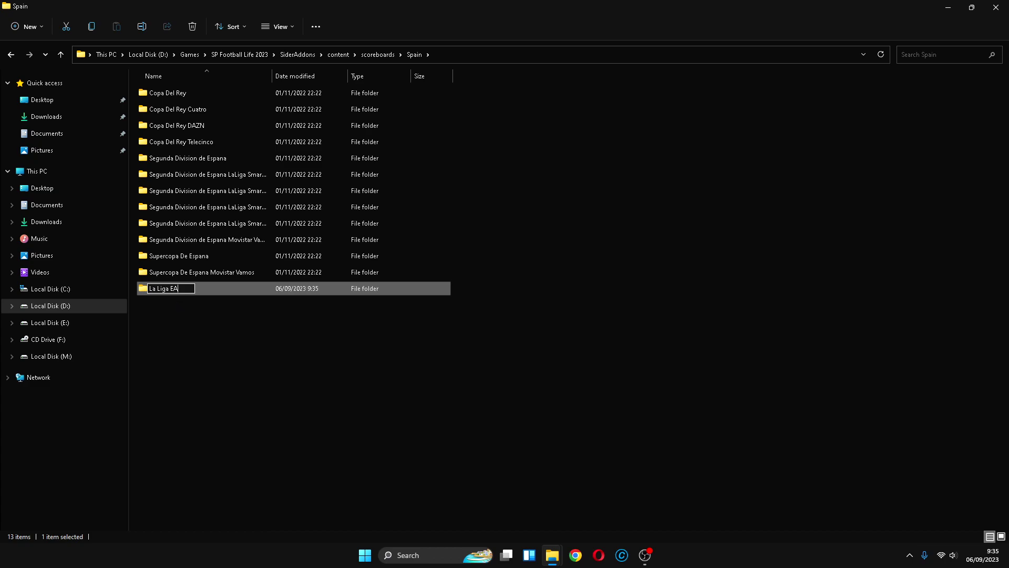
{"action": "type", "text": "EA Spots"}
{"action": "type", "text": "ts"}
{"action": "key", "text": "Return"}
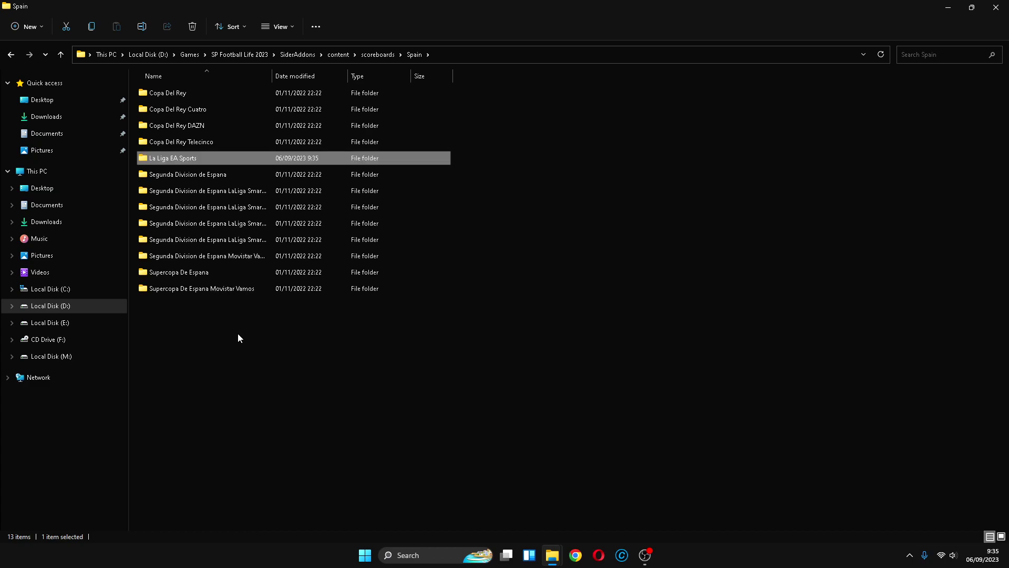
Copy the name of the La Liga EA Sports folder.
{"action": "left_click", "coordinate": [177, 156]}
{"action": "key", "text": "ctrl+c"}
{"action": "left_click", "coordinate": [315, 361]}
{"action": "left_click", "coordinate": [178, 162]}
Return to the scoreboards folder and open the map_competitions text file at its Spain section.
{"action": "left_click", "coordinate": [10, 56]}
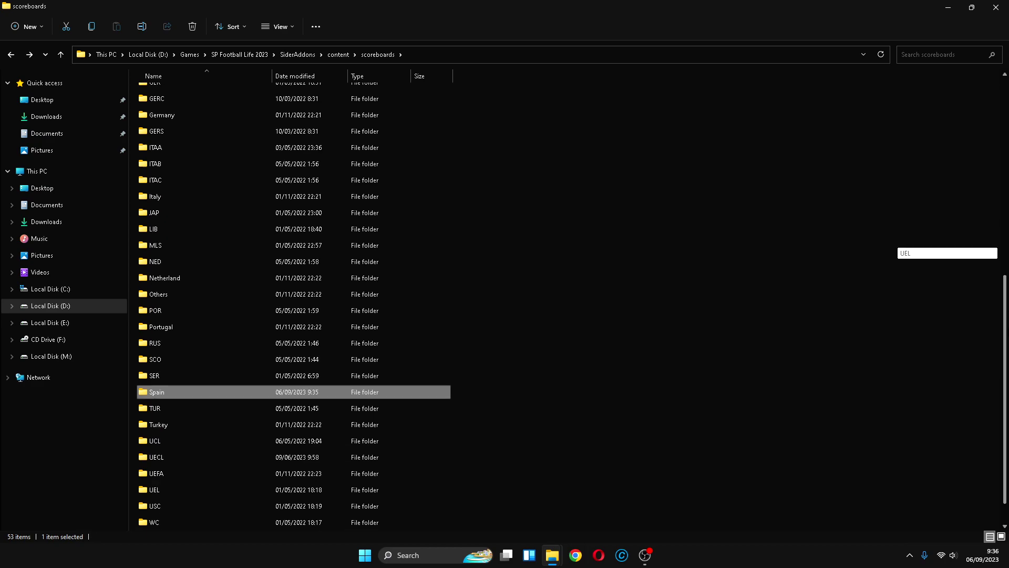
{"action": "scroll", "coordinate": [720, 386], "scroll_direction": "down", "scroll_amount": 1}
{"action": "double_click", "coordinate": [187, 526]}
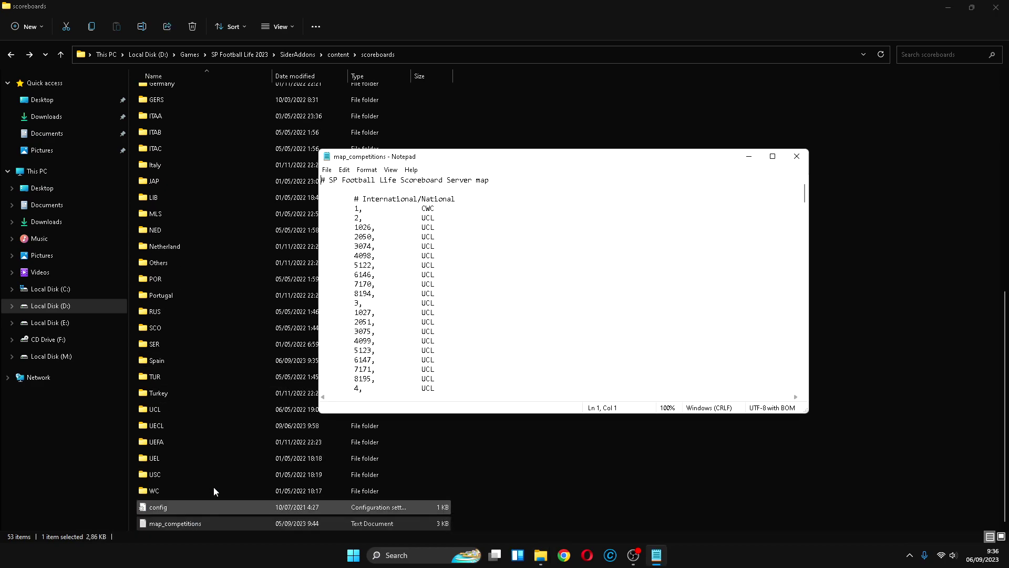
{"action": "left_click_drag", "start_coordinate": [806, 193], "coordinate": [815, 327]}
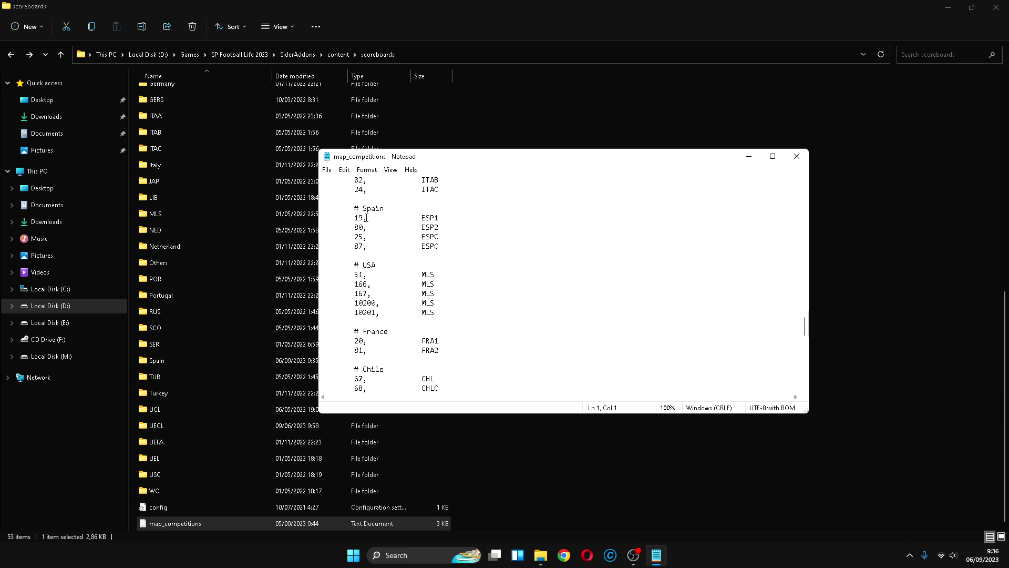
Replace ESP1 with La Liga EA Sports for competition 19 in the Spain section and save the file.
{"action": "left_click_drag", "start_coordinate": [367, 217], "coordinate": [352, 218]}
{"action": "left_click", "coordinate": [520, 223]}
{"action": "left_click_drag", "start_coordinate": [440, 217], "coordinate": [421, 217]}
{"action": "key", "text": "ctrl+v"}
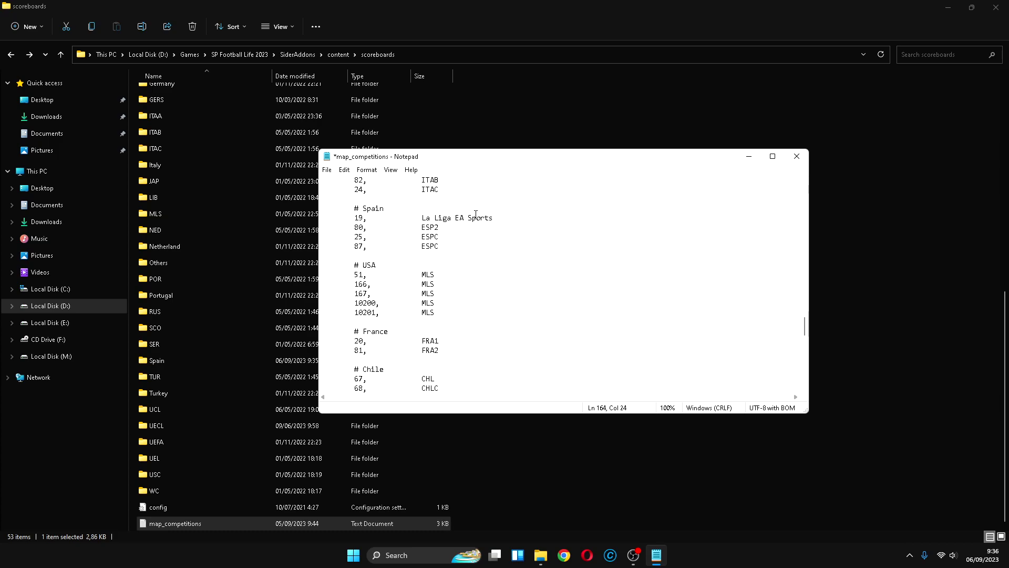
{"action": "left_click_drag", "start_coordinate": [353, 217], "coordinate": [509, 221]}
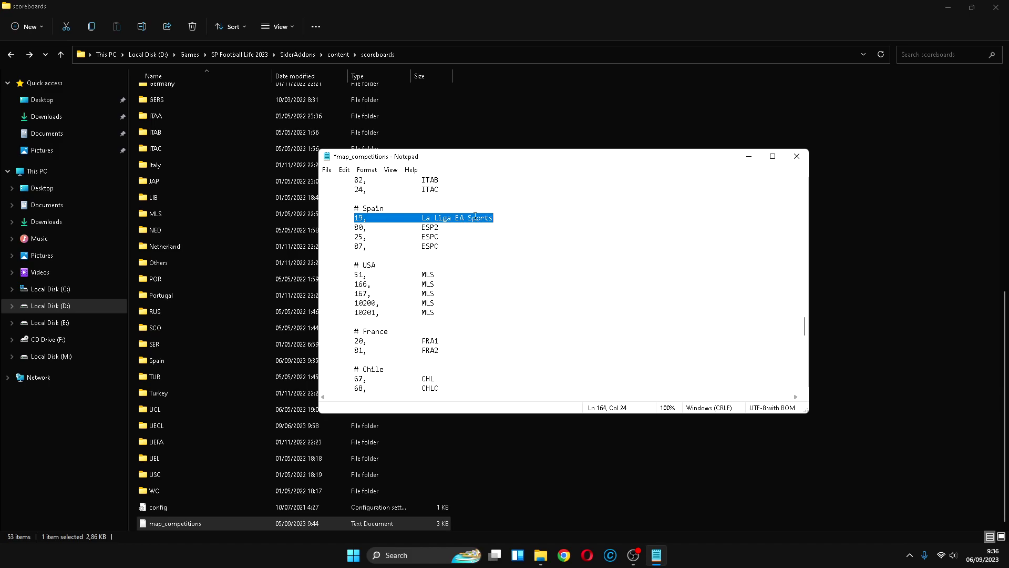
{"action": "left_click", "coordinate": [448, 228]}
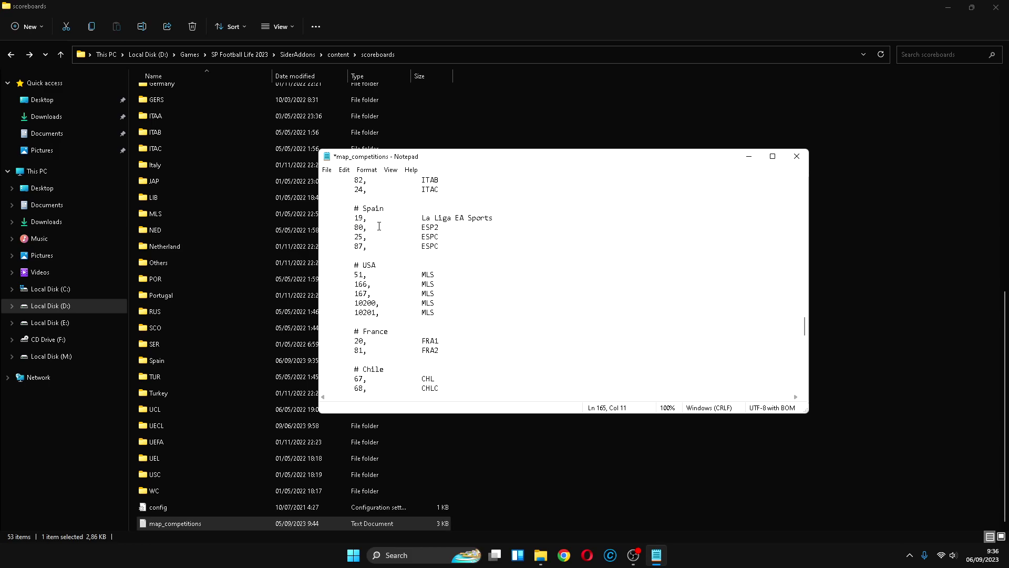
{"action": "left_click", "coordinate": [327, 169]}
{"action": "left_click", "coordinate": [361, 216]}
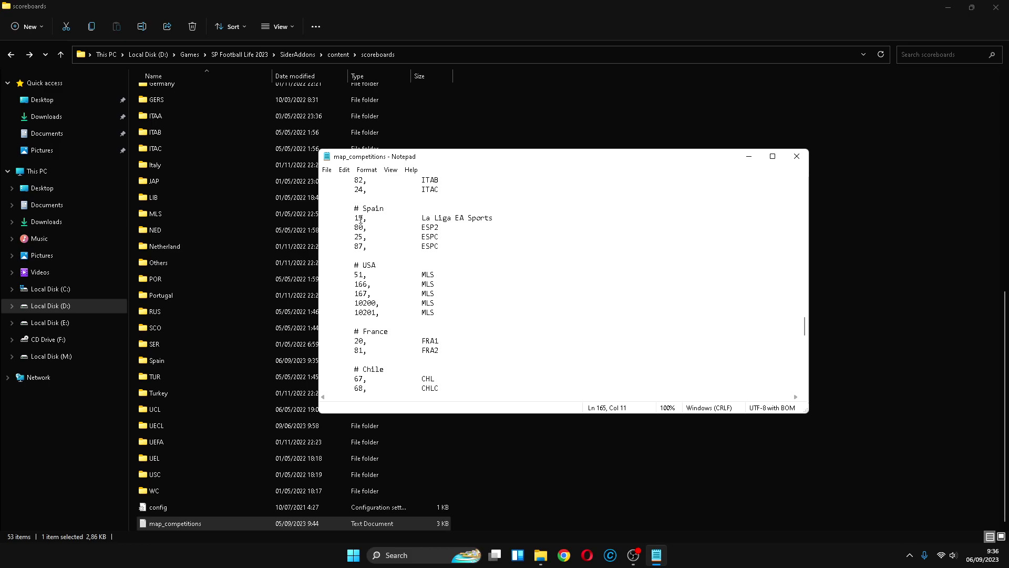